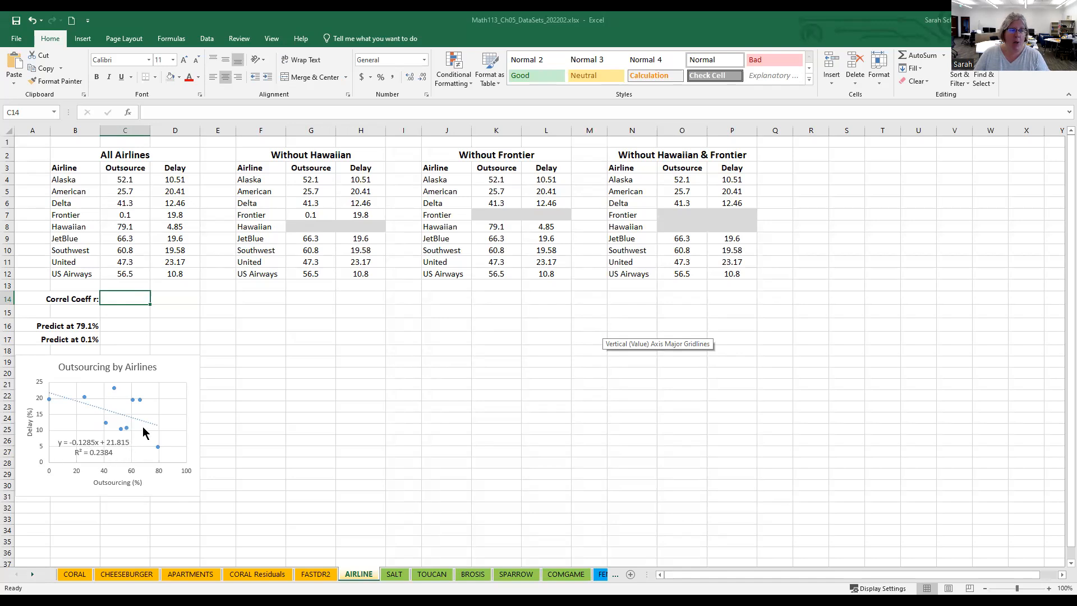
Enter the formula =-0.1285*79.1+21.815 in C16 to predict the delay at 79.1% outsourcing for all airlines.
click(119, 323)
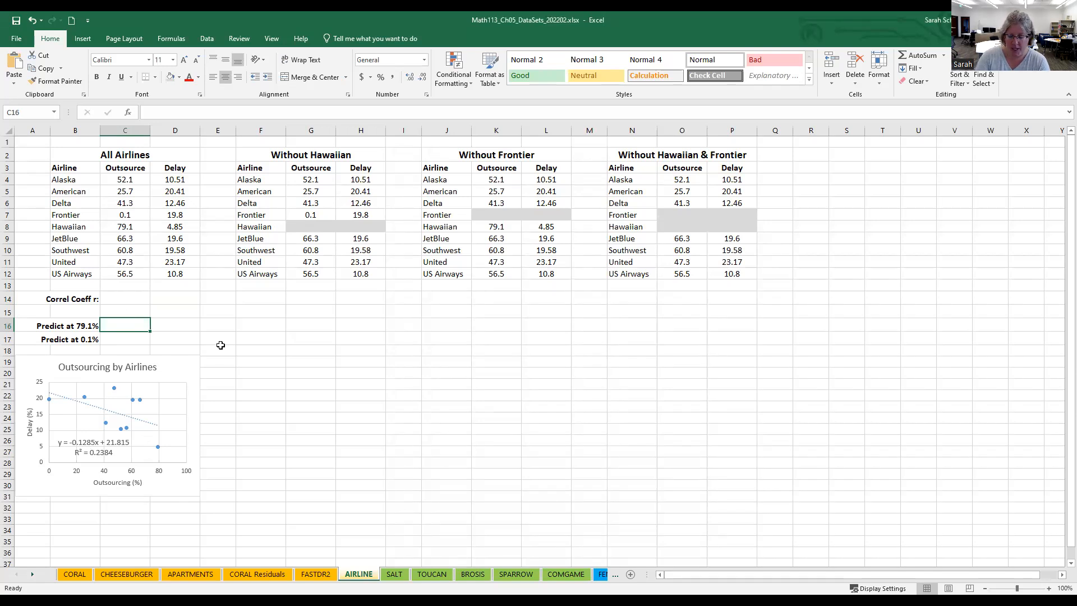
text(=-0.12)
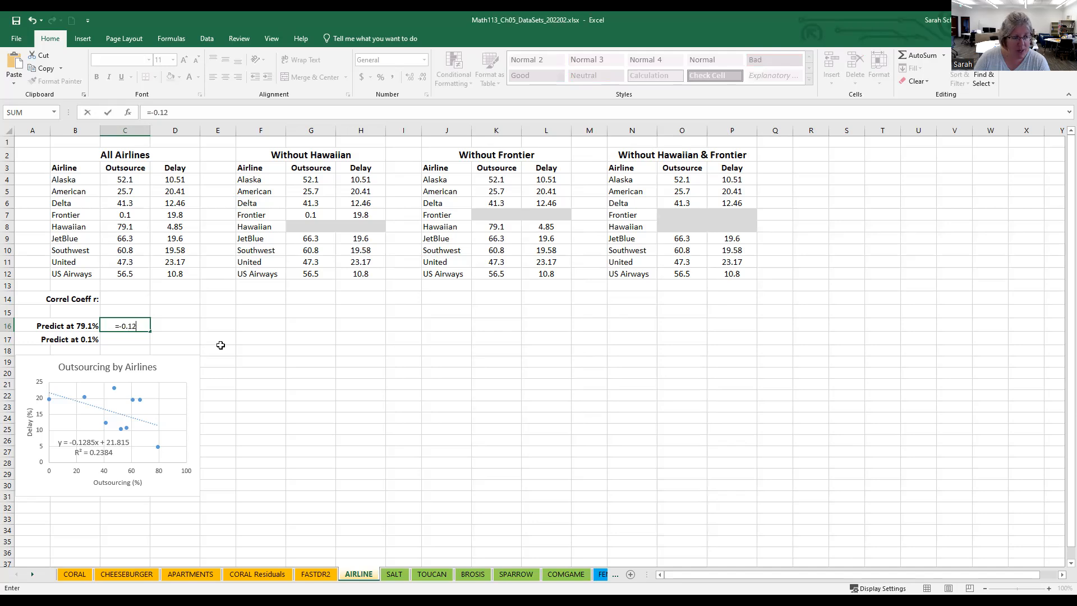
text(85*79.1)
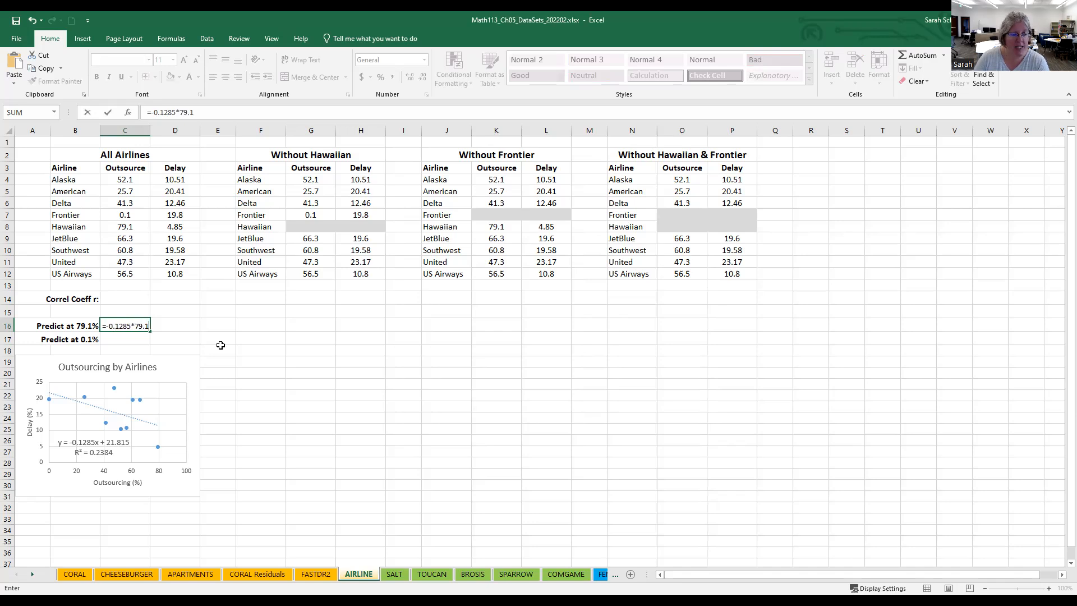
text(+21)
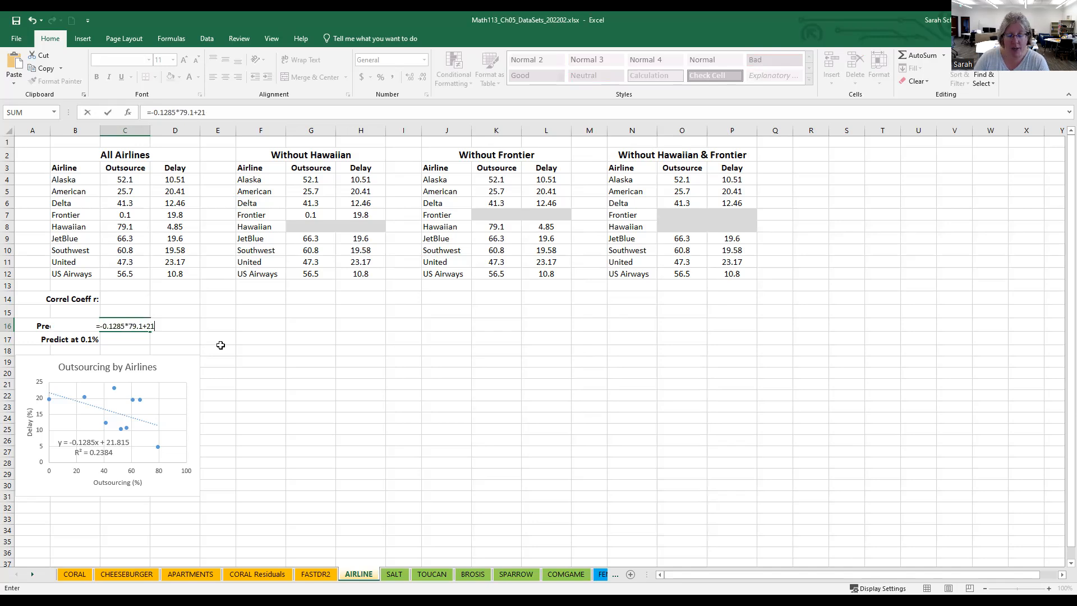
text(.8152)
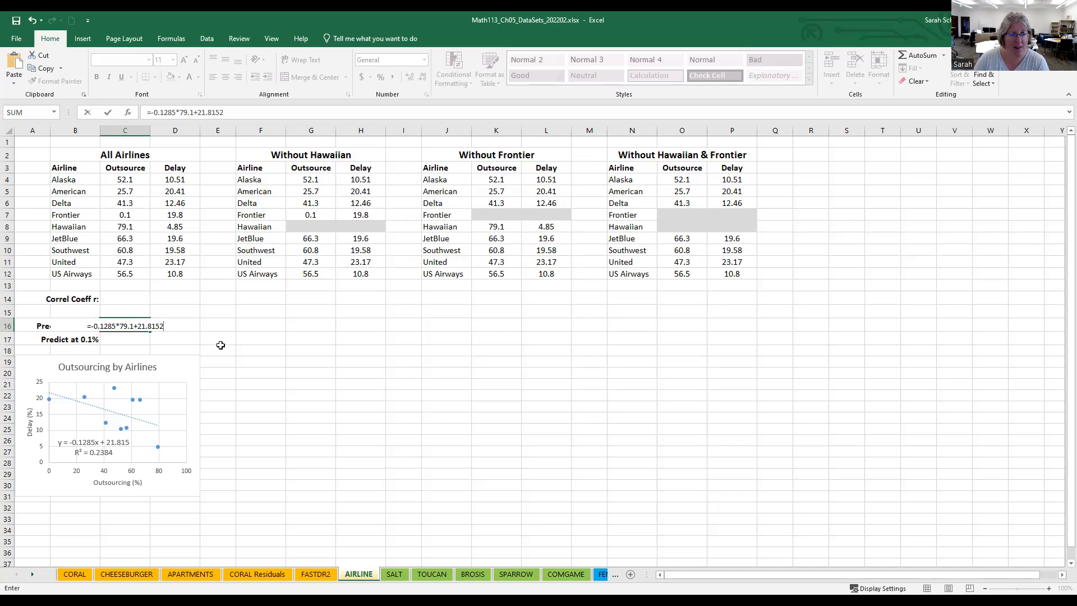
key(BackSpace)
key(Return)
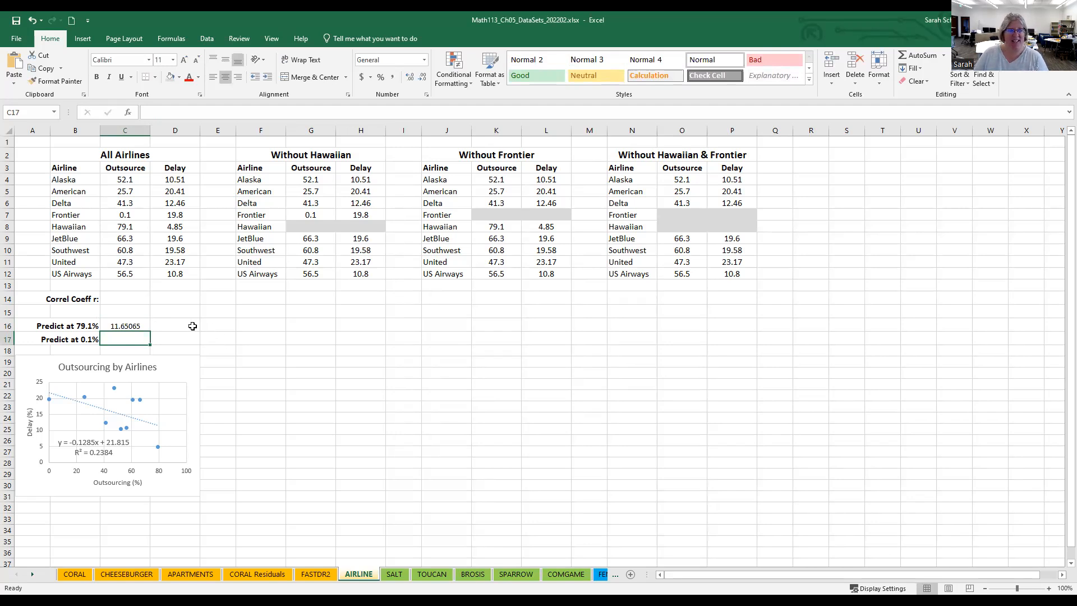
Copy the full formula text of the 79.1% prediction in C16, leaving the cell's content as it is.
click(133, 325)
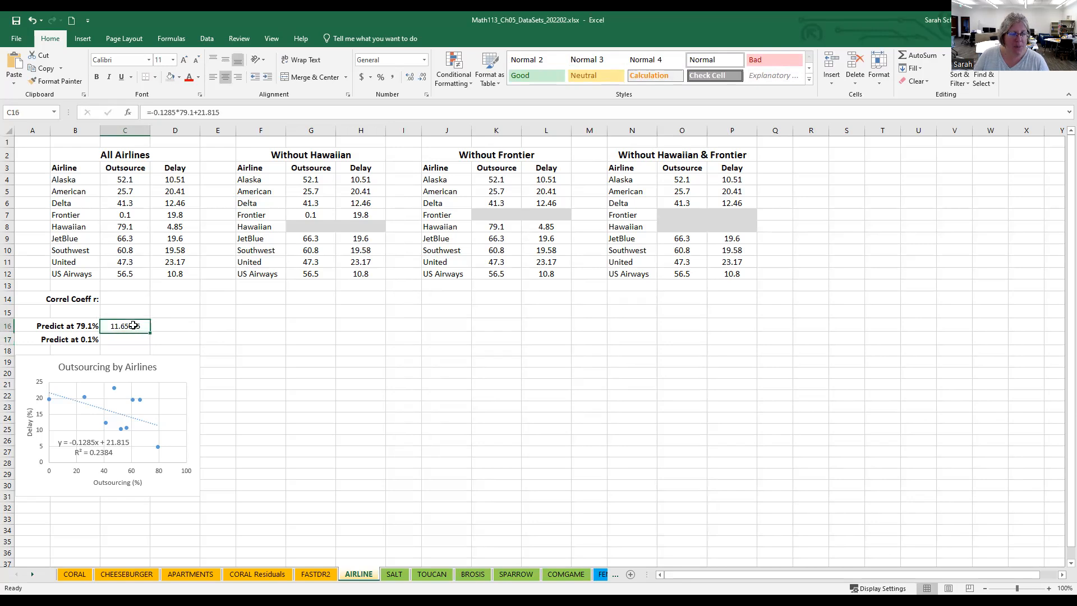
double_click(129, 325)
drag(127, 324, 46, 325)
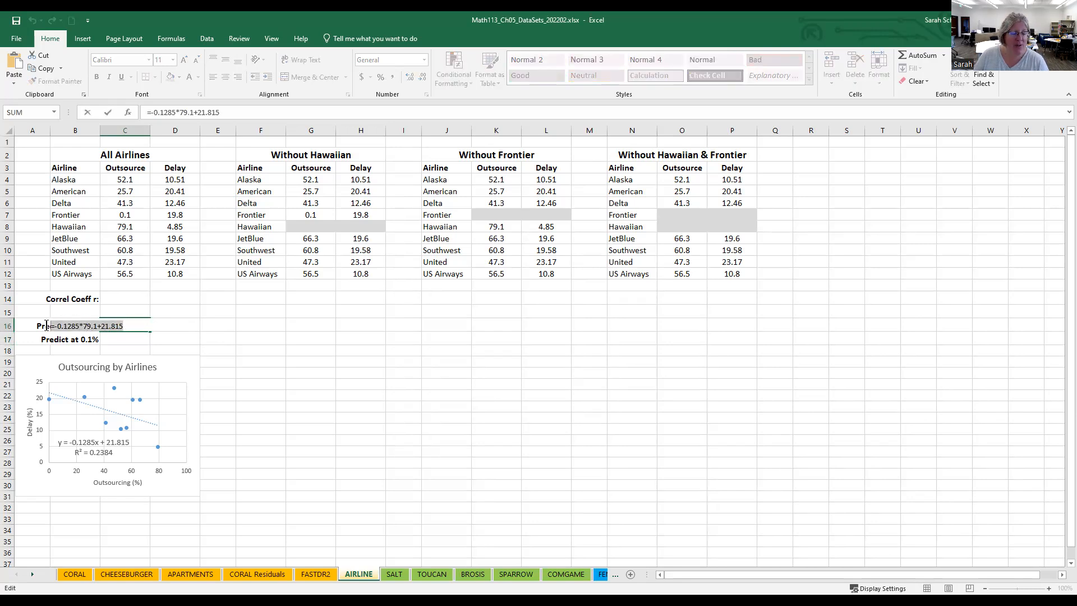
click(232, 111)
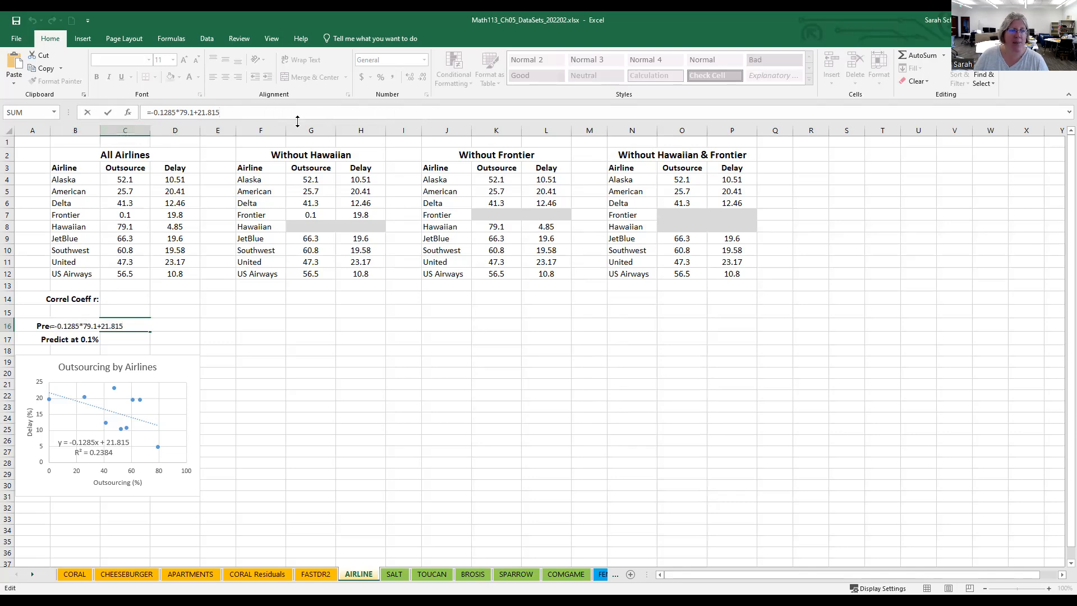
drag(223, 112, 139, 113)
key(ctrl+c)
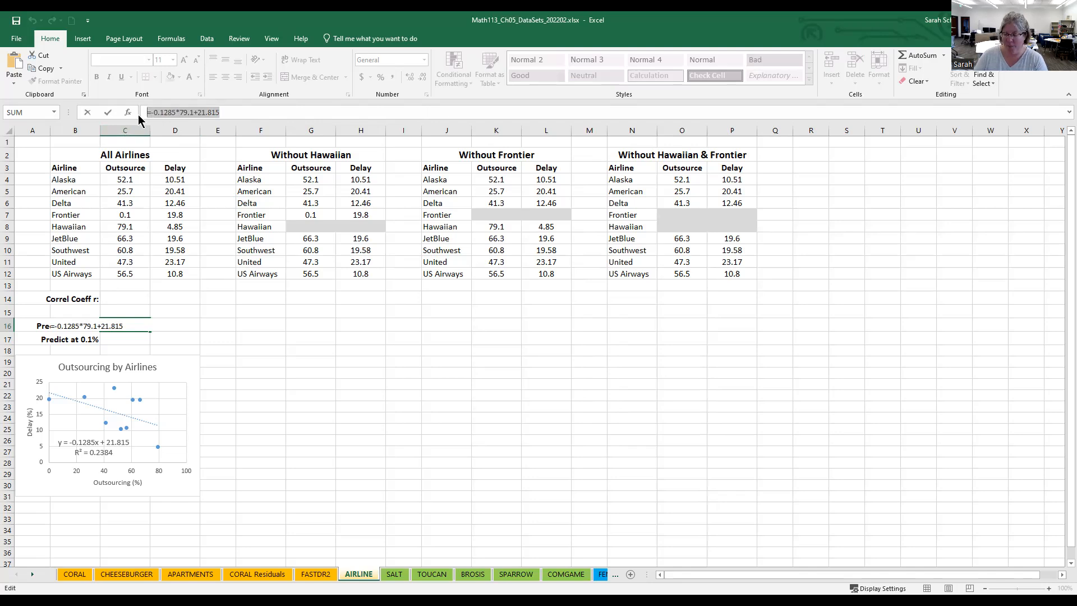
key(Return)
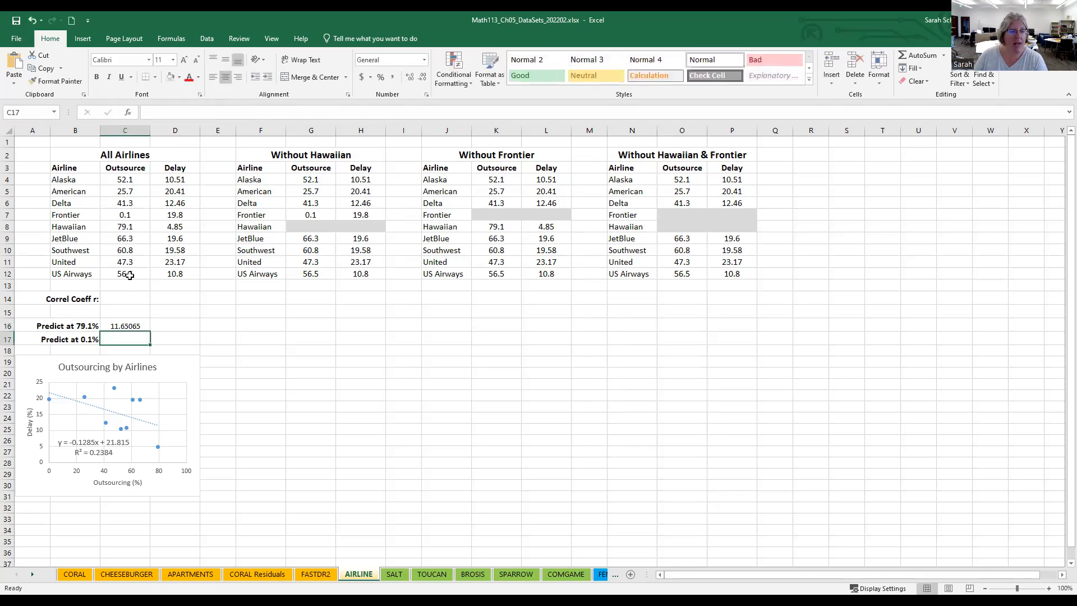
Paste the copied formula text into C17 and change its outsourcing value to 0.1, giving =-0.1285*0.1+21.815.
double_click(120, 339)
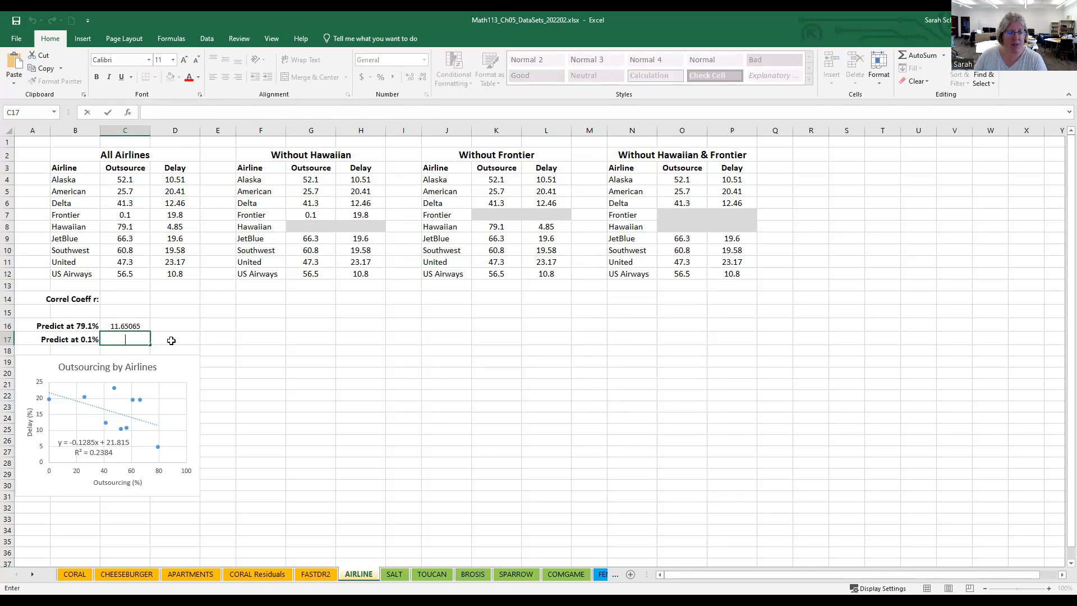
key(ctrl+v)
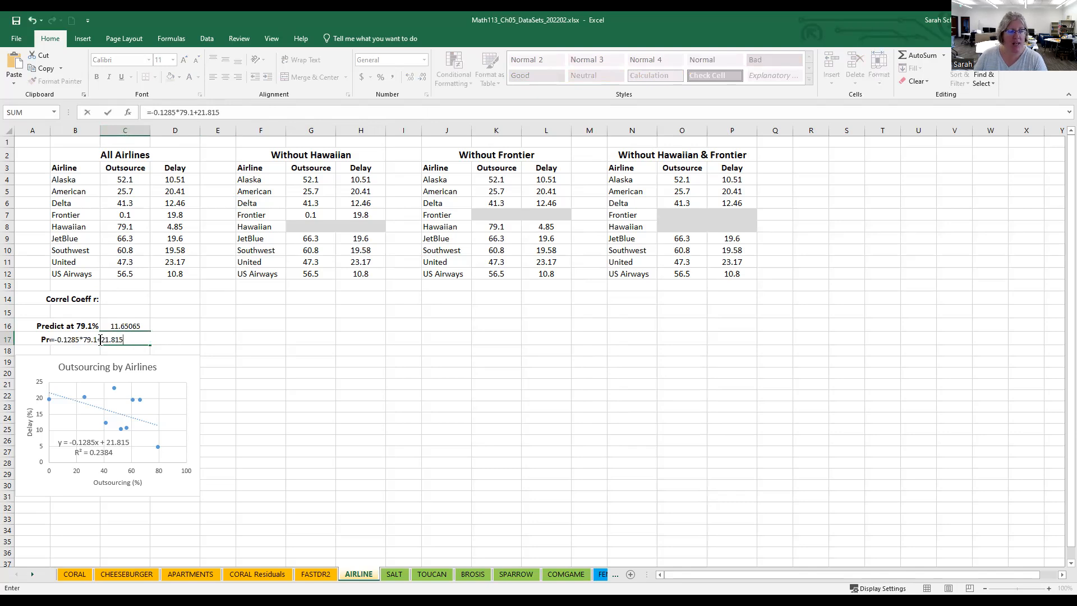
click(96, 339)
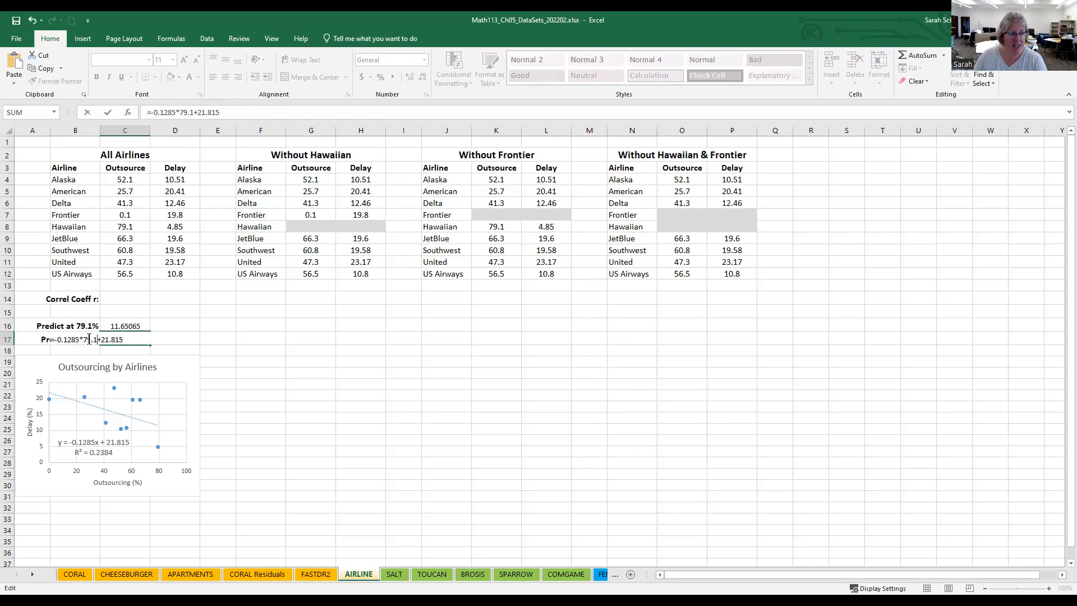
key(BackSpace)
key(BackSpace)
text(0)
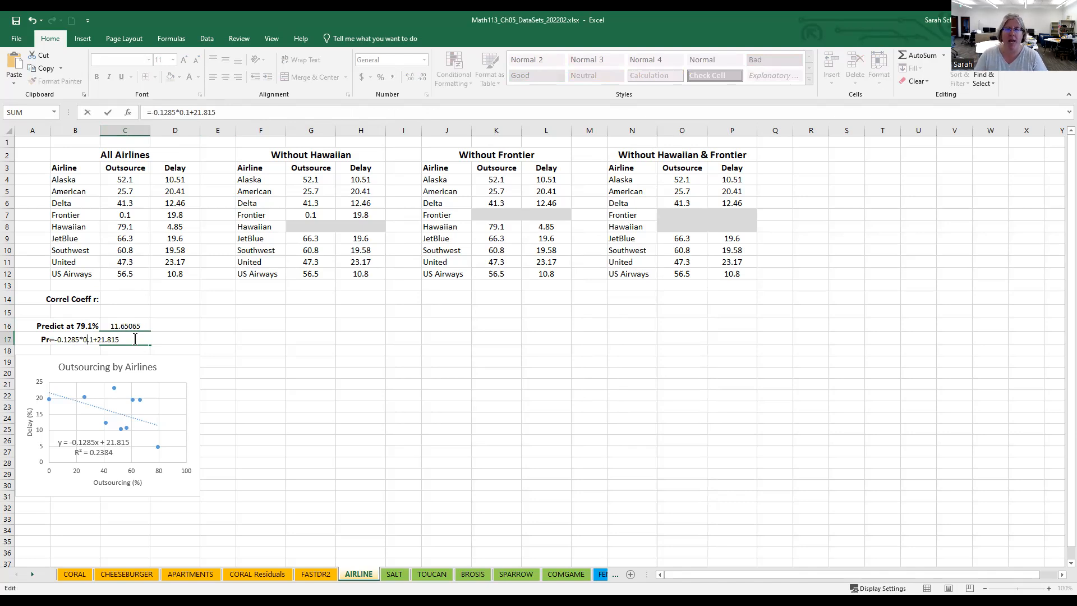
key(Return)
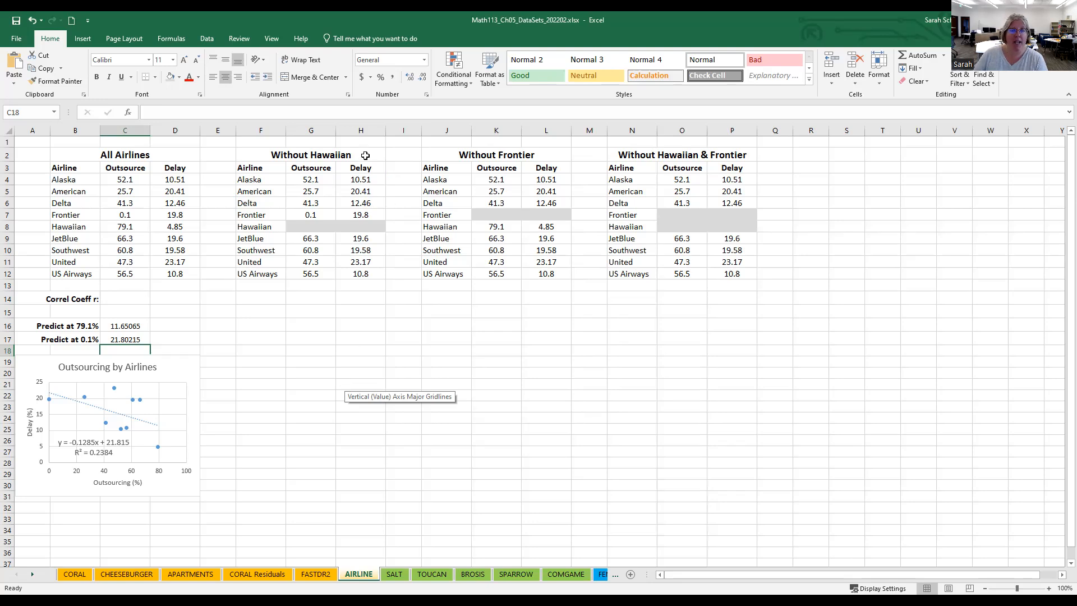
Calculate the all-airlines correlation coefficient in C14 with CORREL over C4:C12 and D4:D12.
click(131, 300)
text(=)
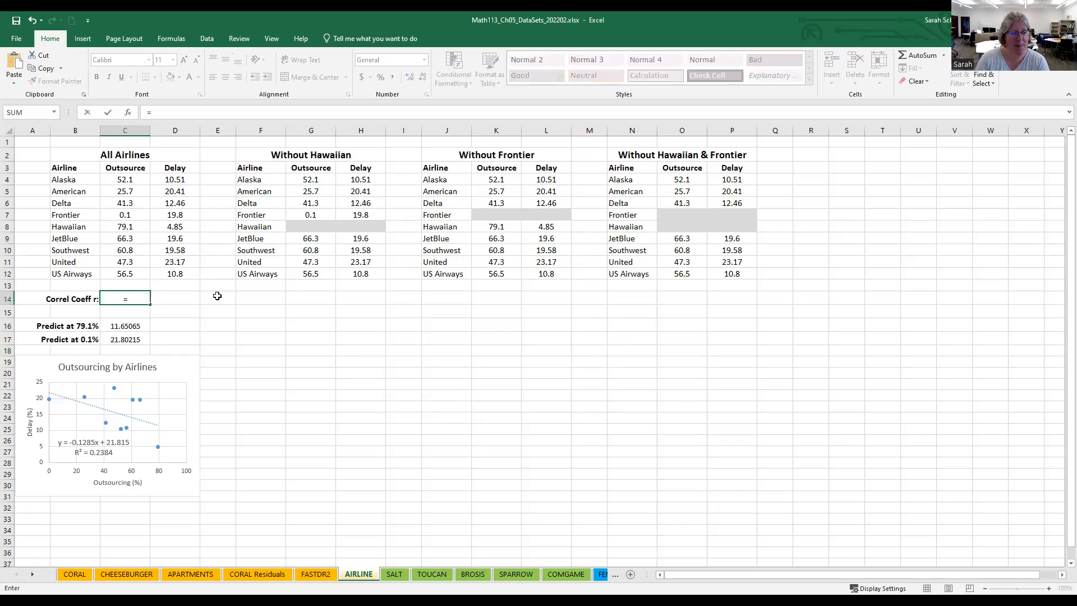
text(Correl()
click(121, 178)
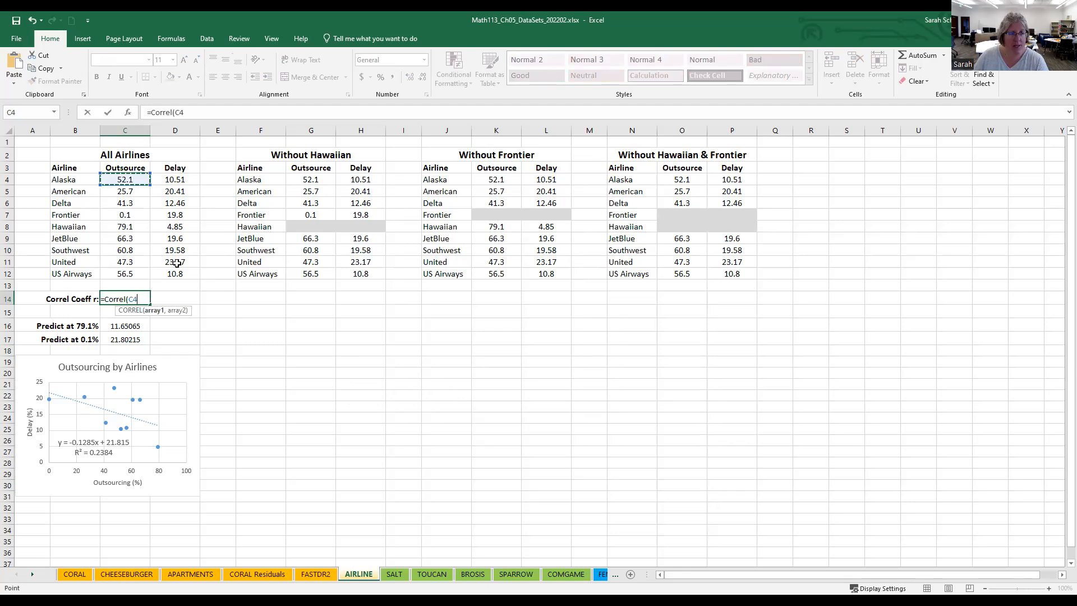
text(:C12,D4:D12)
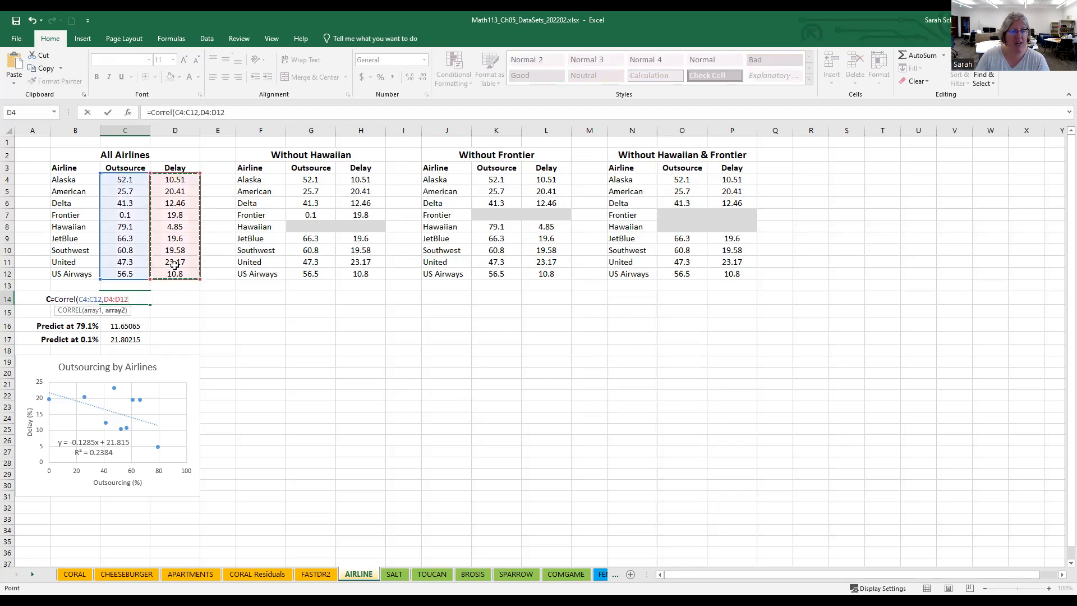
key(Return)
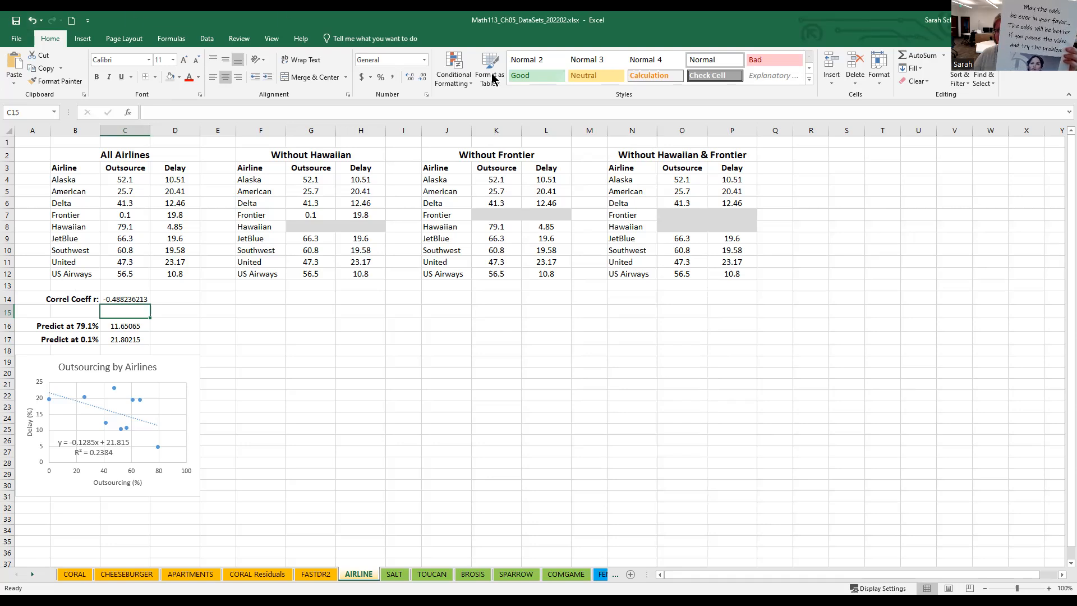
Set the font size of the correlation and prediction results in C14:P17 to 14.
click(857, 144)
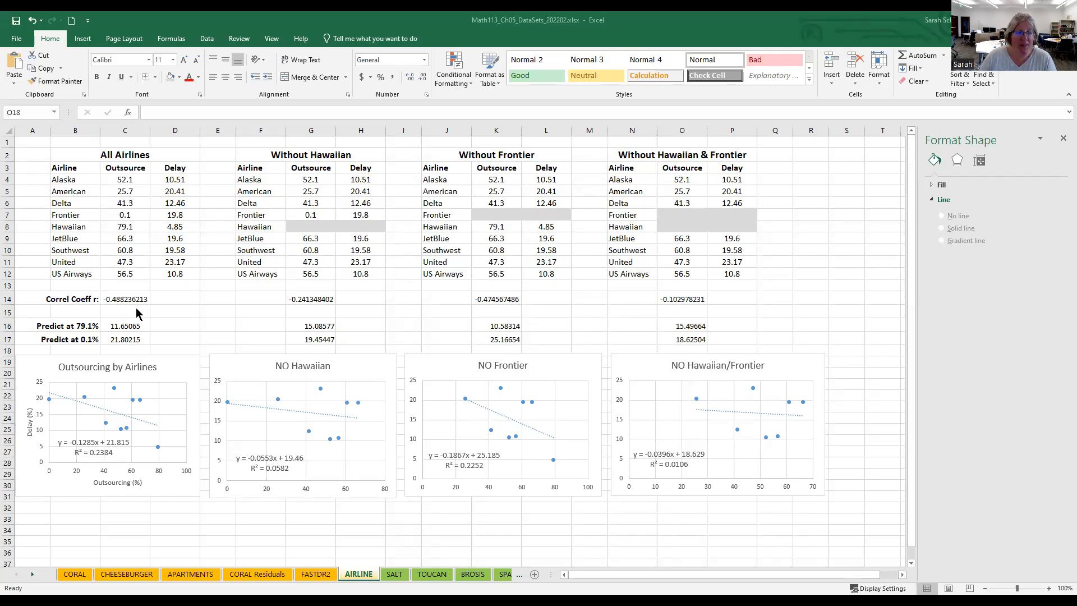
drag(129, 299, 747, 336)
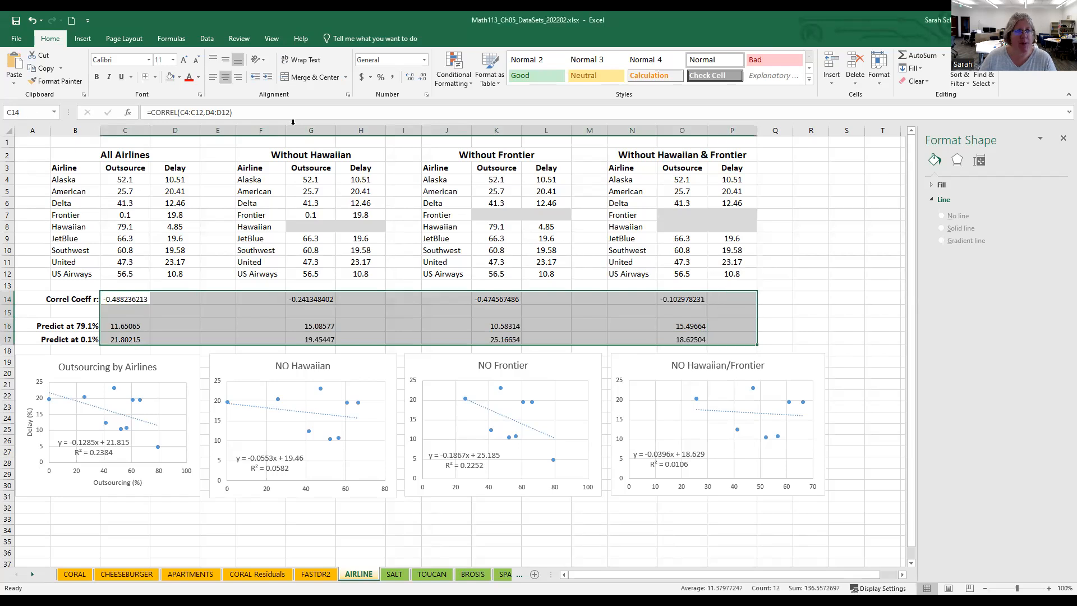
click(162, 58)
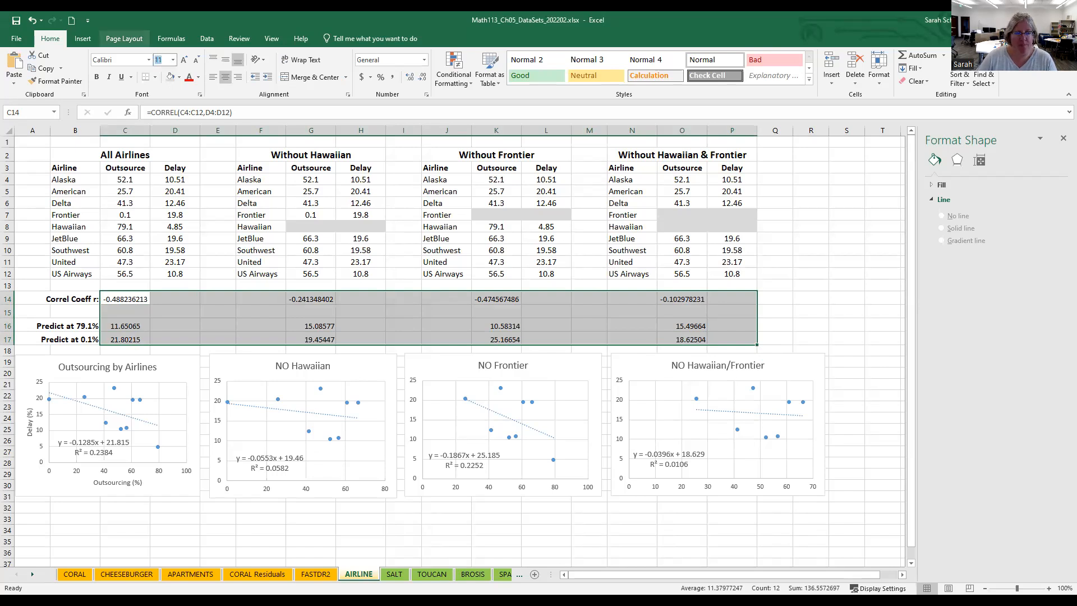
text(14)
key(Return)
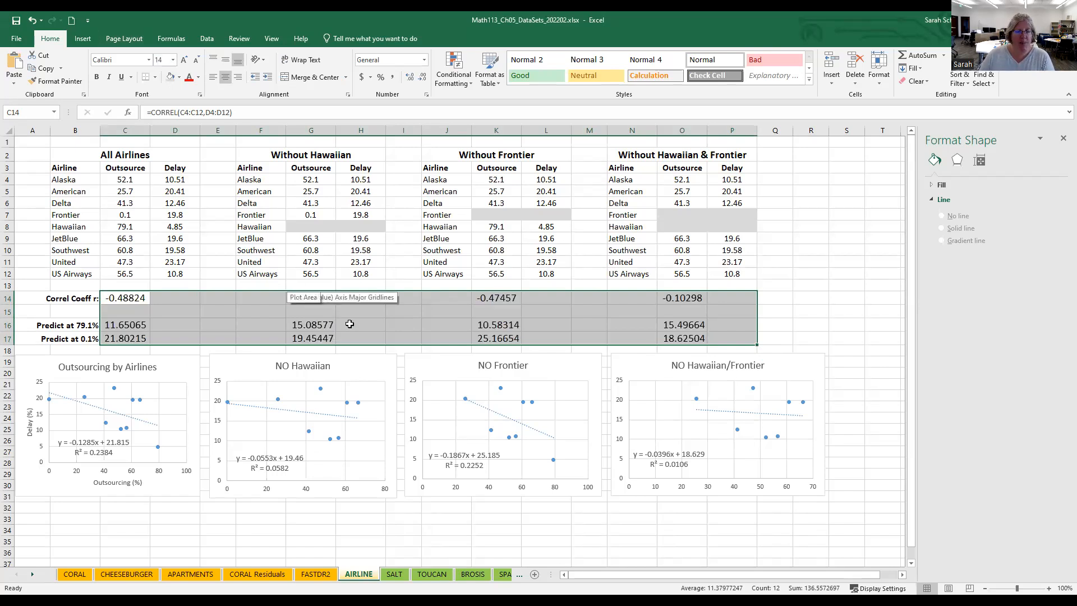
click(222, 322)
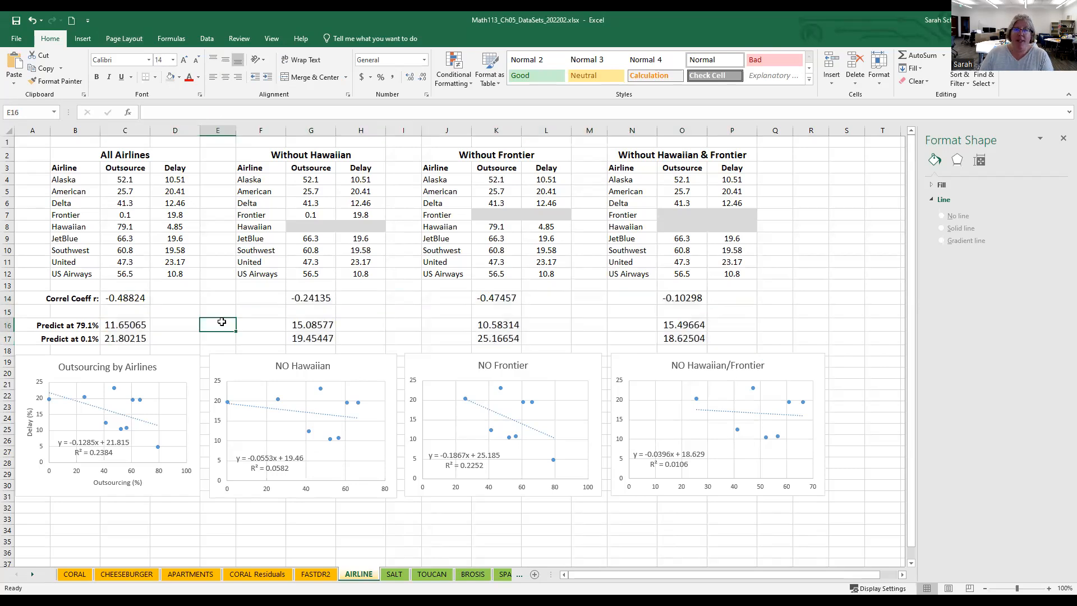